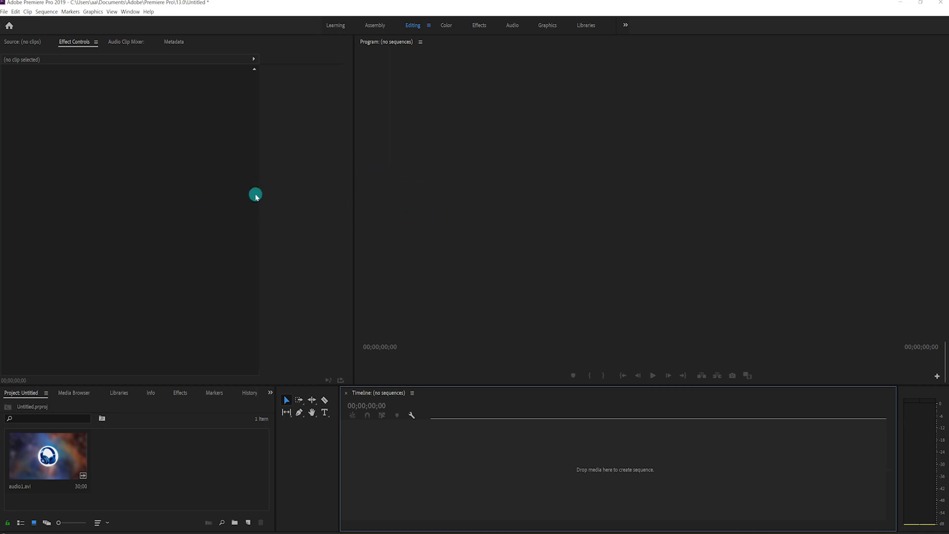
{"action": "left_click", "coordinate": [428, 127]}
{"action": "left_click", "coordinate": [218, 168]}
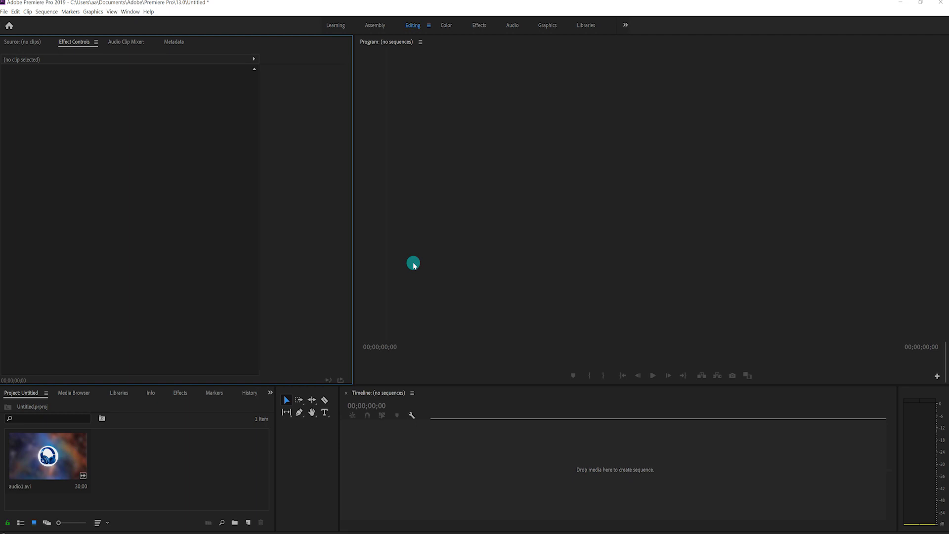
Start a new sequence based on the Digital SLR preset DSLR 1080p24
{"action": "left_click", "coordinate": [248, 522]}
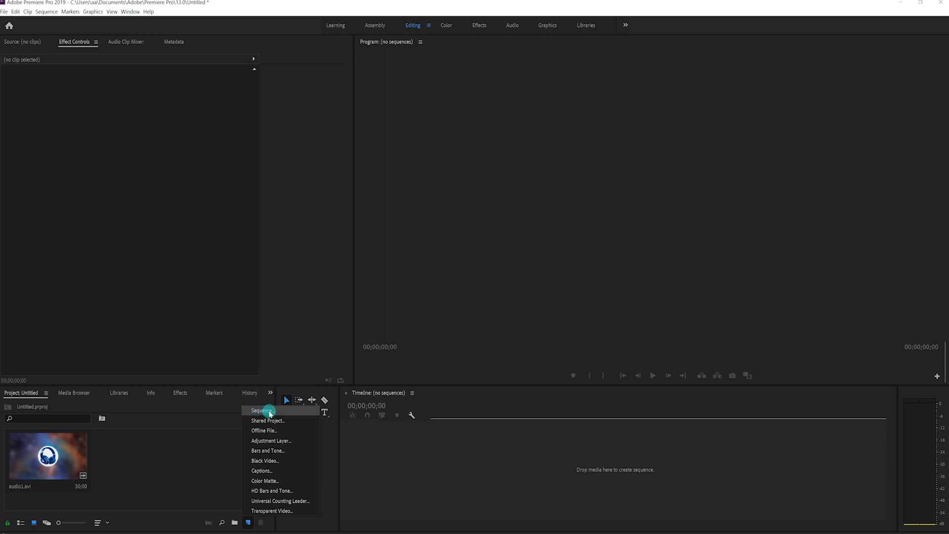
{"action": "left_click", "coordinate": [284, 414]}
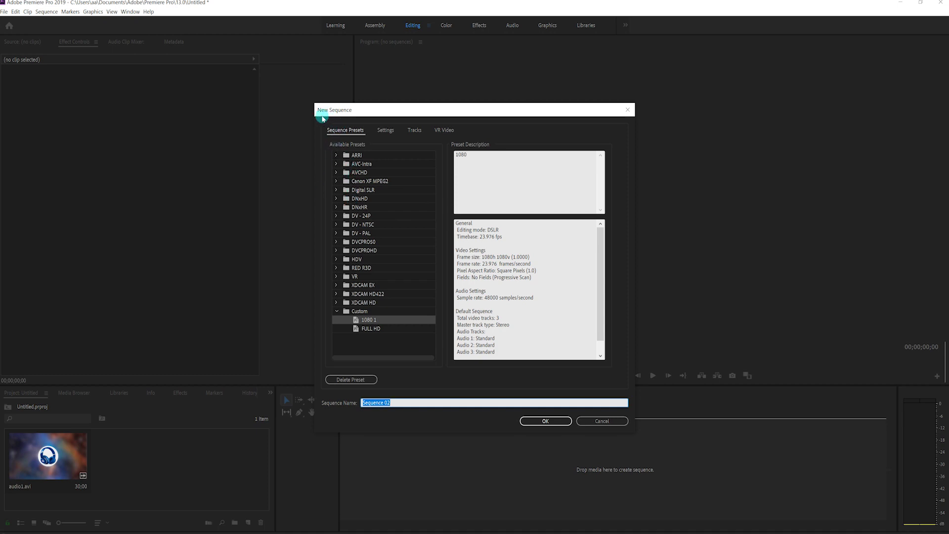
{"action": "left_click", "coordinate": [337, 312]}
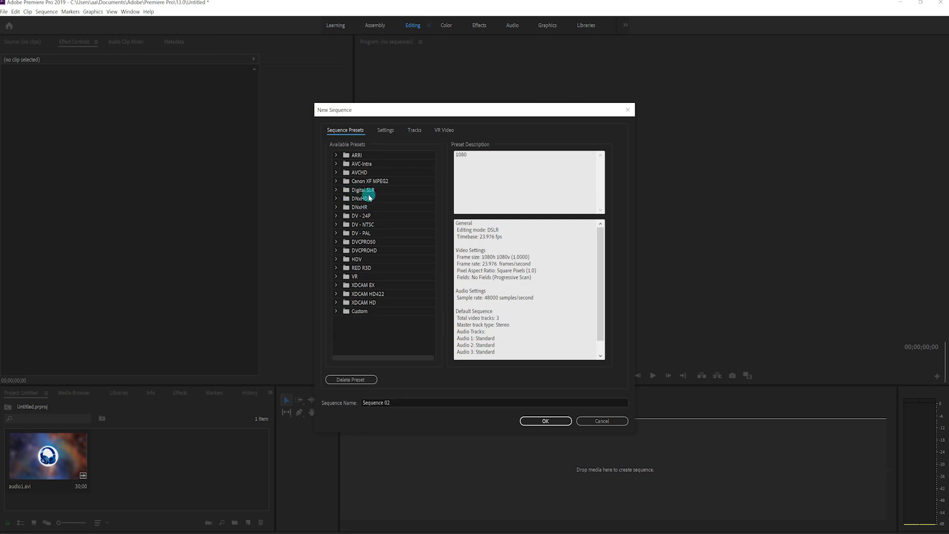
{"action": "left_click", "coordinate": [336, 191]}
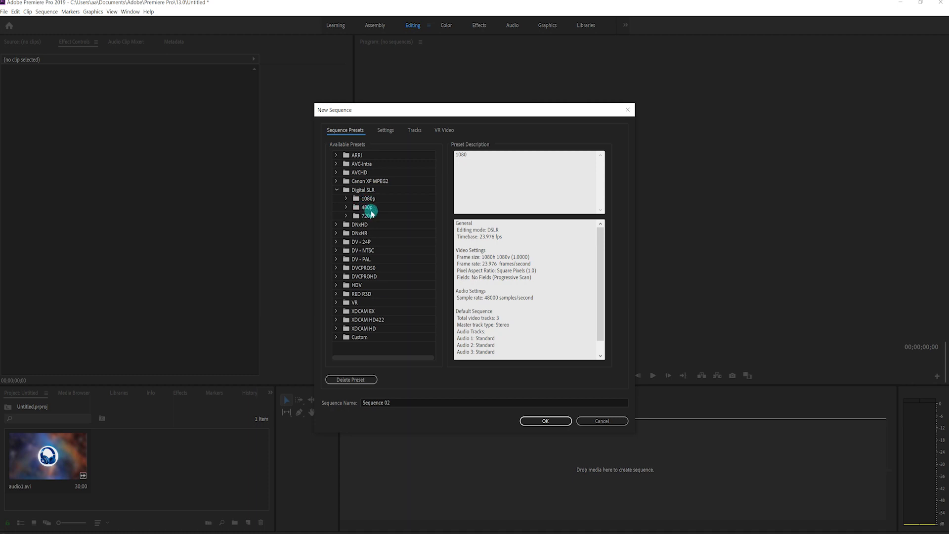
{"action": "left_click", "coordinate": [347, 199]}
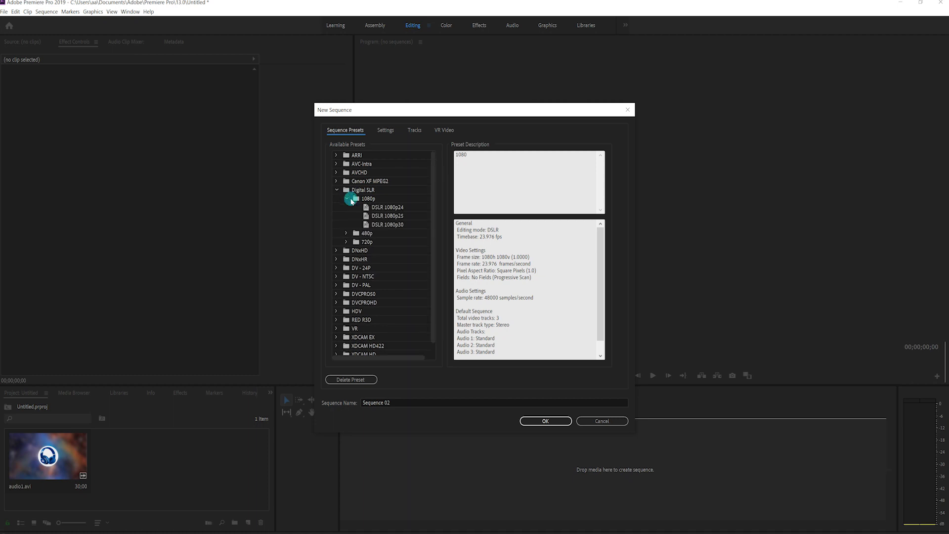
{"action": "left_click", "coordinate": [379, 210]}
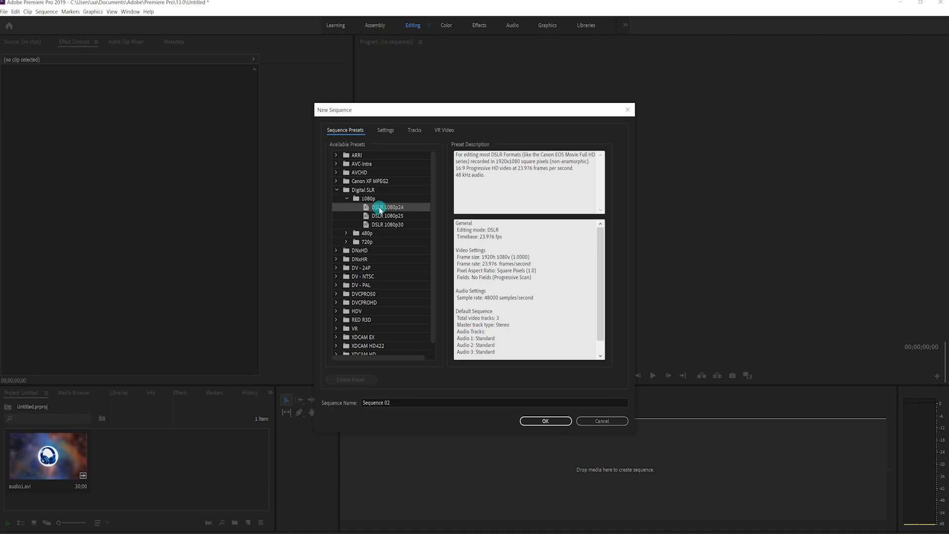
Set the new sequence's editing mode to Custom and its frame size to 1080 horizontal by 1080 vertical
{"action": "left_click", "coordinate": [385, 131]}
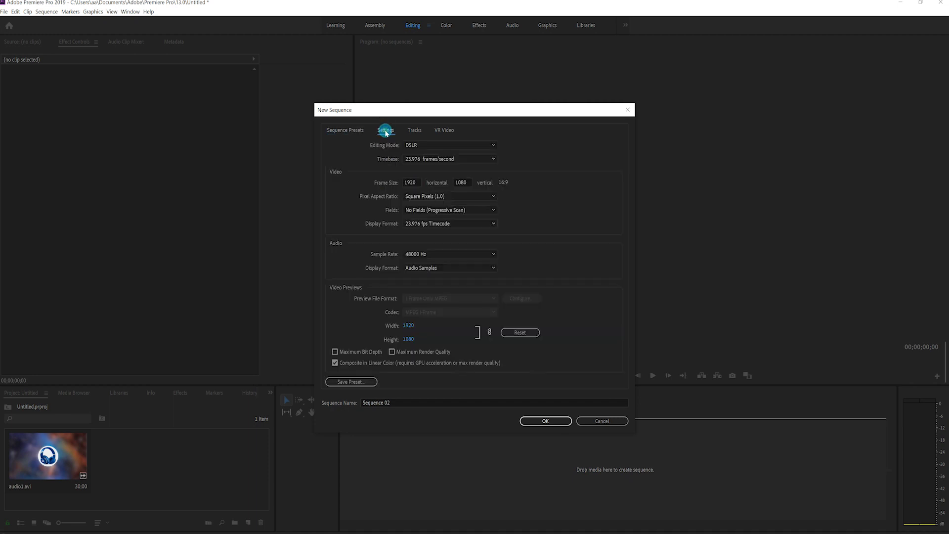
{"action": "left_click", "coordinate": [436, 146]}
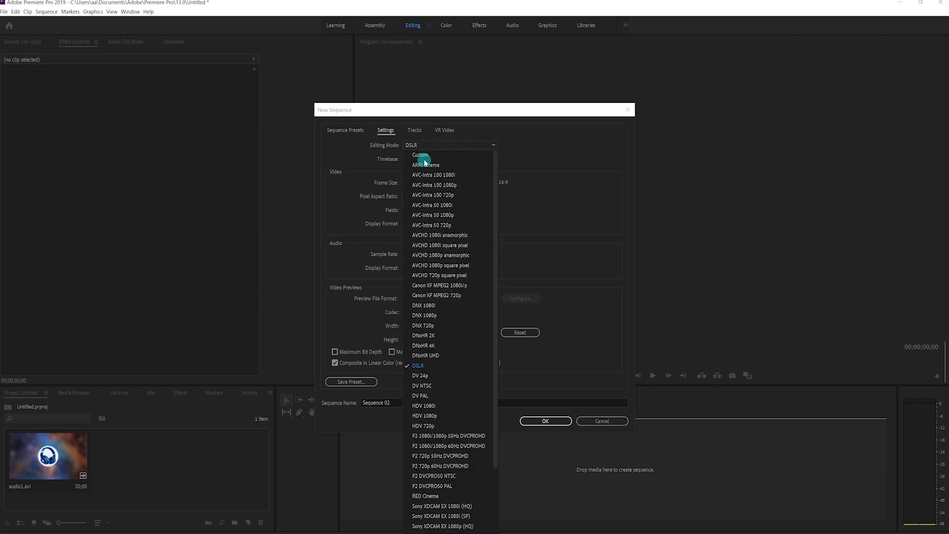
{"action": "left_click", "coordinate": [421, 155]}
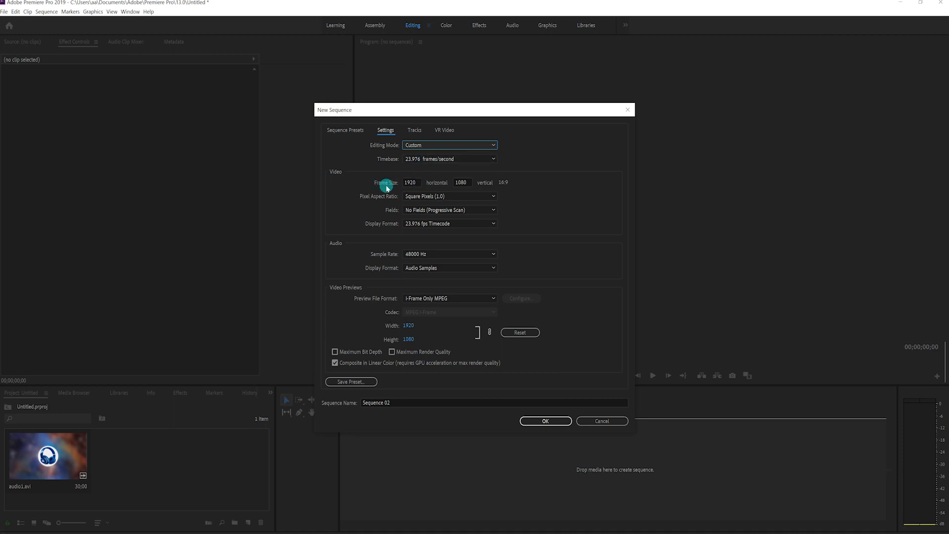
{"action": "left_click", "coordinate": [415, 182]}
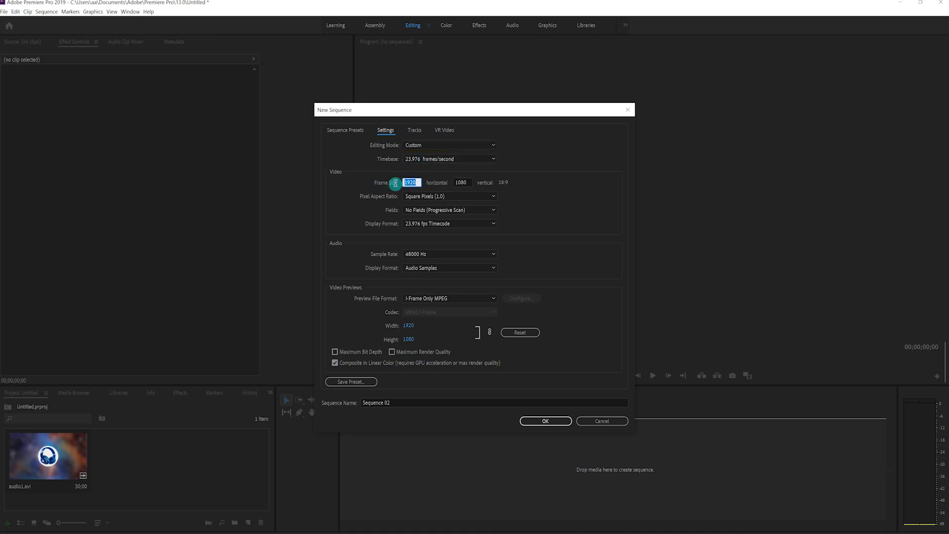
{"action": "type", "text": "1"}
{"action": "left_click", "coordinate": [537, 206]}
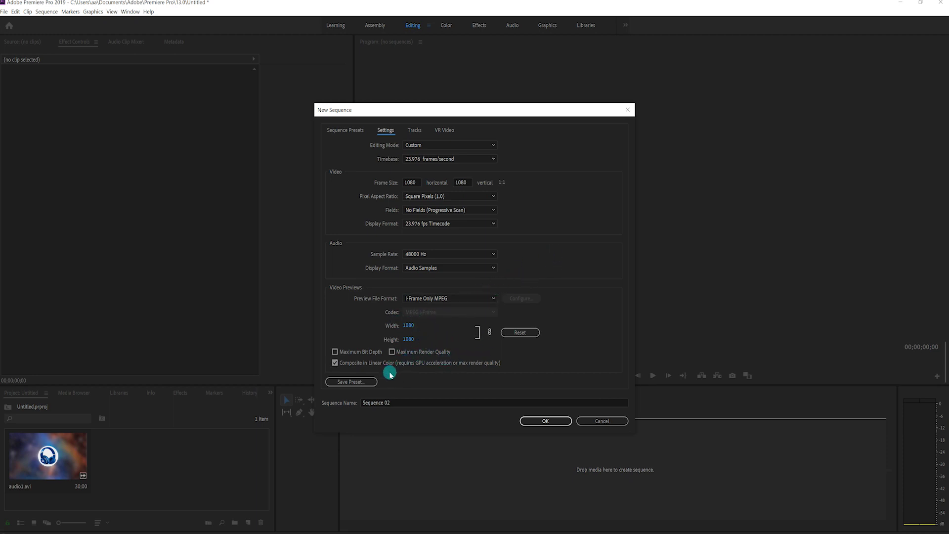
Save the sequence settings as a preset named 1080 with the description 1080x1080
{"action": "left_click", "coordinate": [358, 384]}
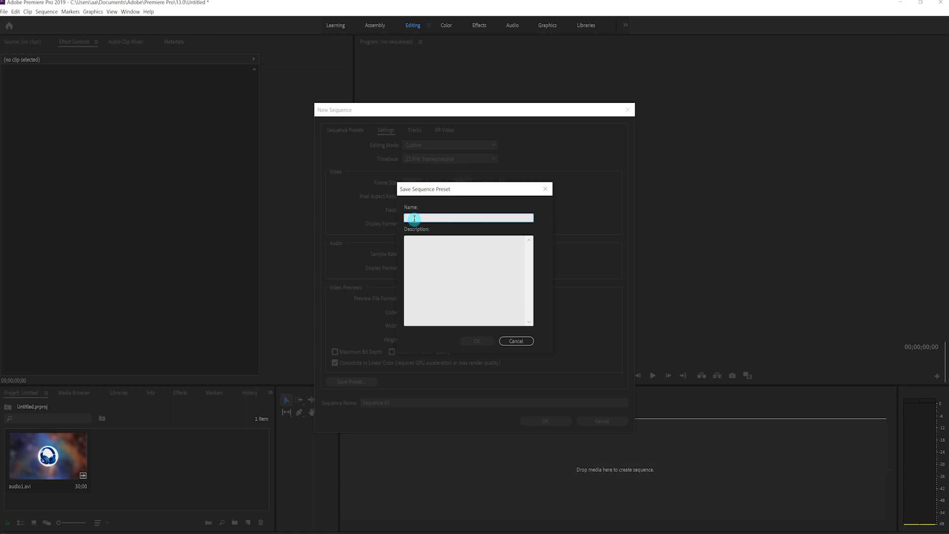
{"action": "type", "text": "1080"}
{"action": "left_click", "coordinate": [414, 245]}
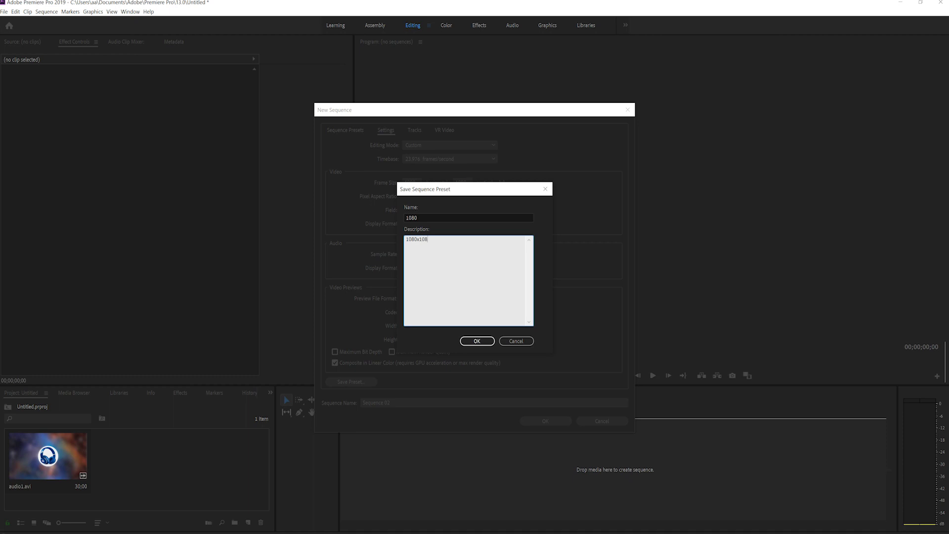
{"action": "double_click", "coordinate": [418, 240]}
{"action": "left_click", "coordinate": [477, 341]}
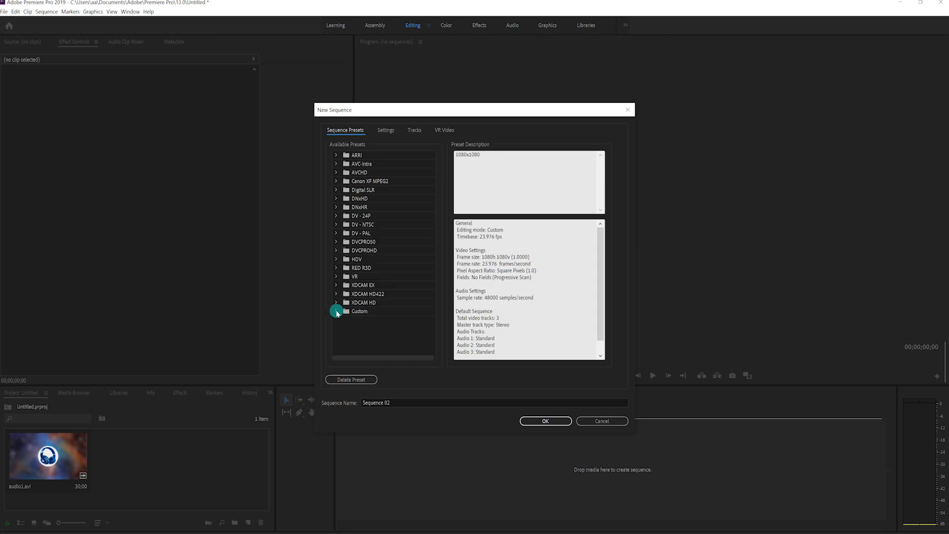
Create the sequence from the custom 1080 preset, keeping the name Sequence 02
{"action": "left_click", "coordinate": [336, 311]}
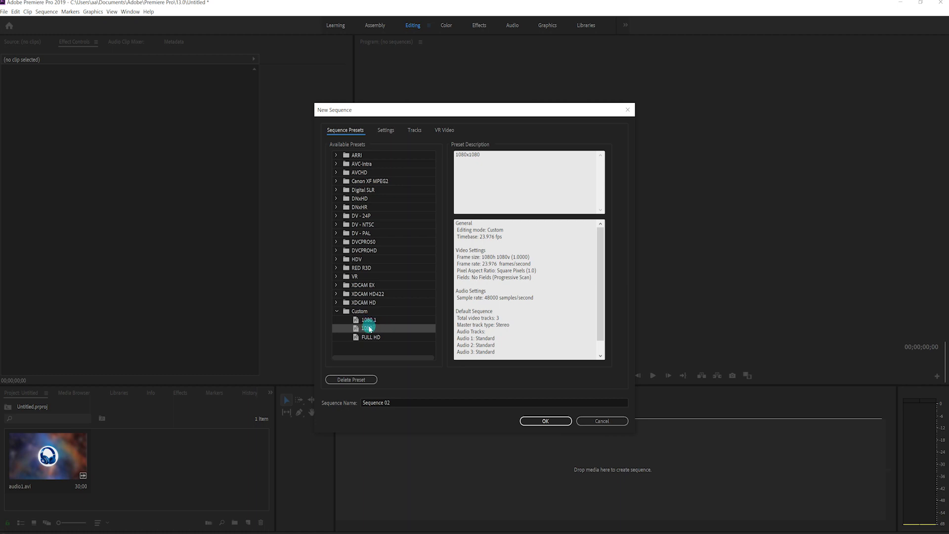
{"action": "left_click", "coordinate": [548, 421]}
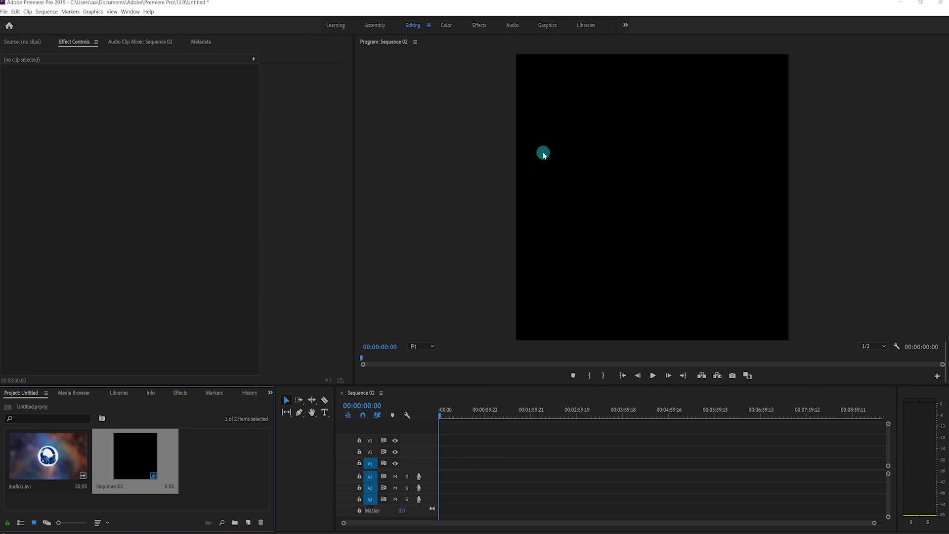
{"action": "left_click", "coordinate": [233, 473]}
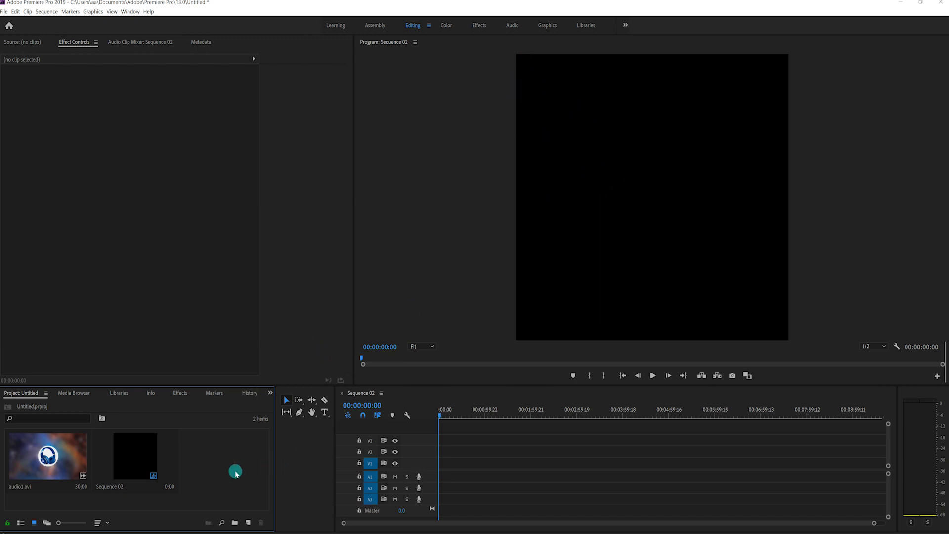
Create a pale pink 1080 by 1080 color matte at 23.976 fps, keeping the default name Color Matte
{"action": "left_click", "coordinate": [248, 524]}
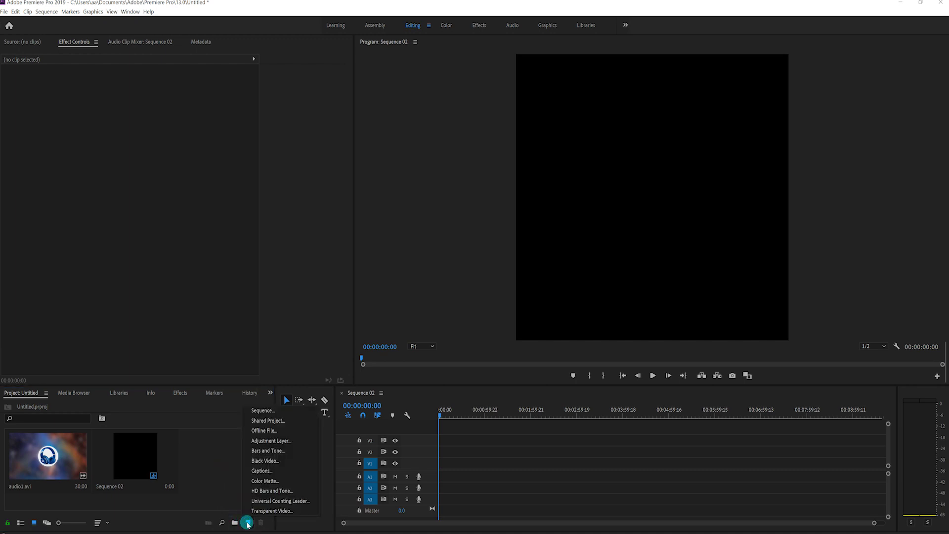
{"action": "left_click", "coordinate": [266, 481]}
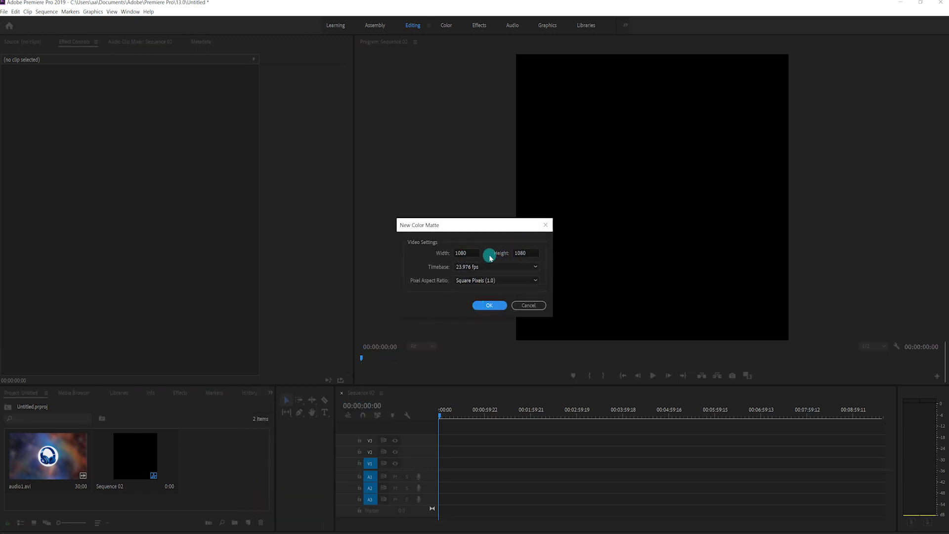
{"action": "left_click", "coordinate": [462, 256]}
{"action": "left_click", "coordinate": [521, 253]}
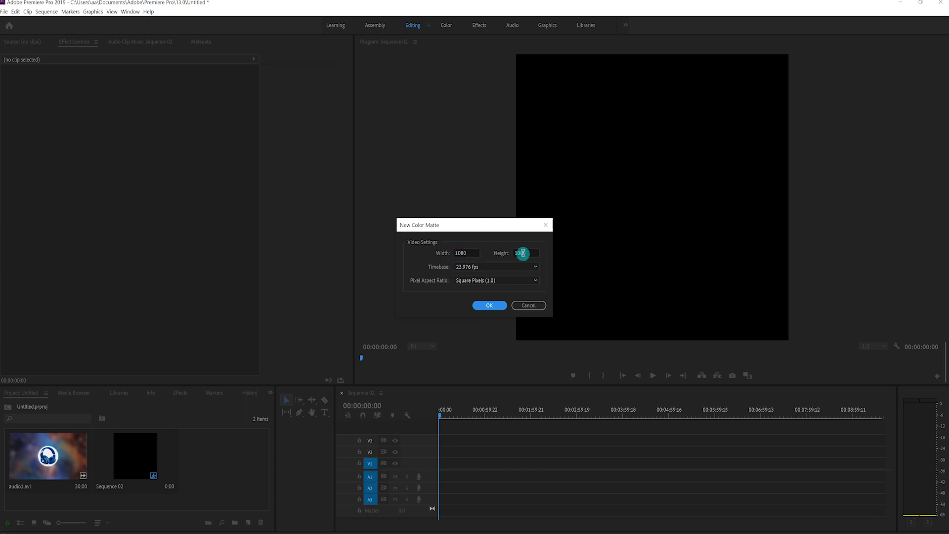
{"action": "left_click", "coordinate": [489, 306]}
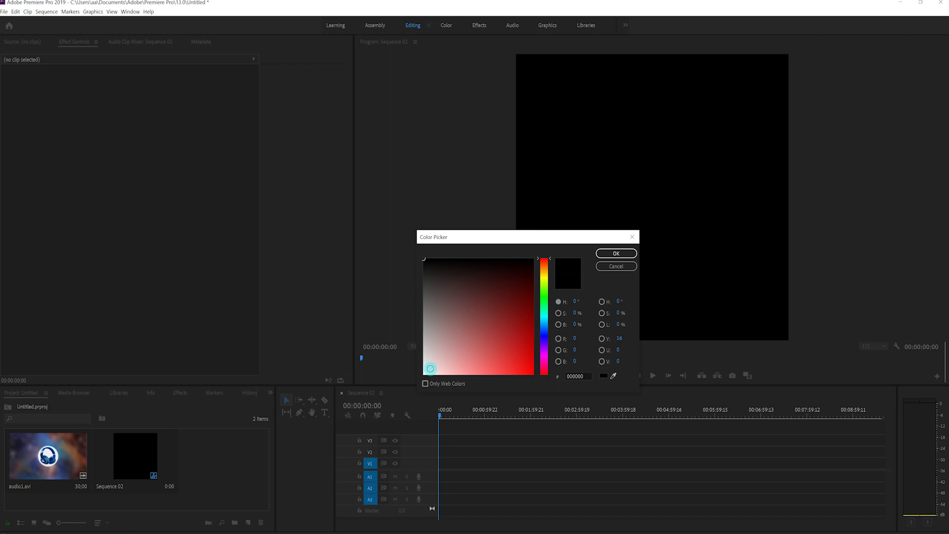
{"action": "left_click", "coordinate": [430, 368]}
{"action": "left_click", "coordinate": [616, 253]}
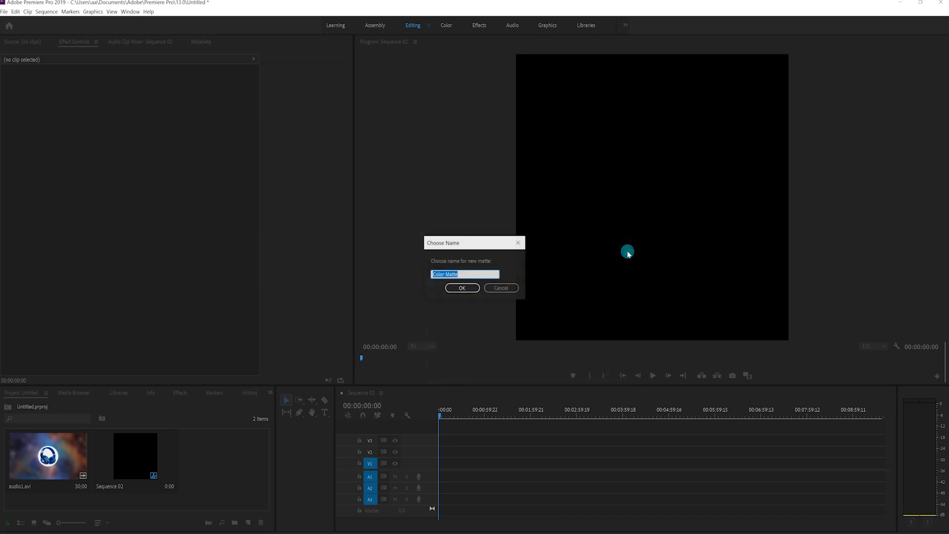
{"action": "left_click", "coordinate": [470, 287]}
Place the color matte at the start of track V1 and extend it to about 5 minutes 11 seconds
{"action": "left_click", "coordinate": [222, 441]}
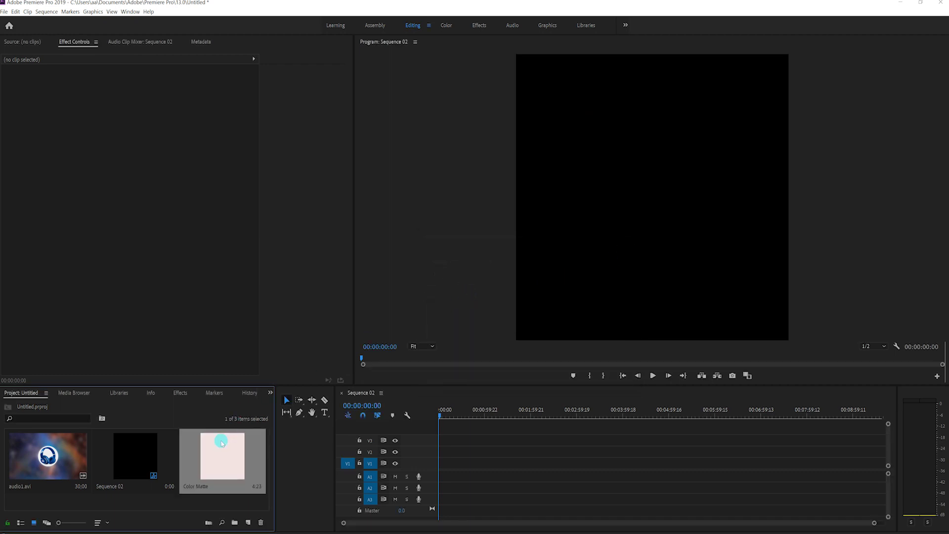
{"action": "left_click_drag", "start_coordinate": [237, 461], "coordinate": [440, 459]}
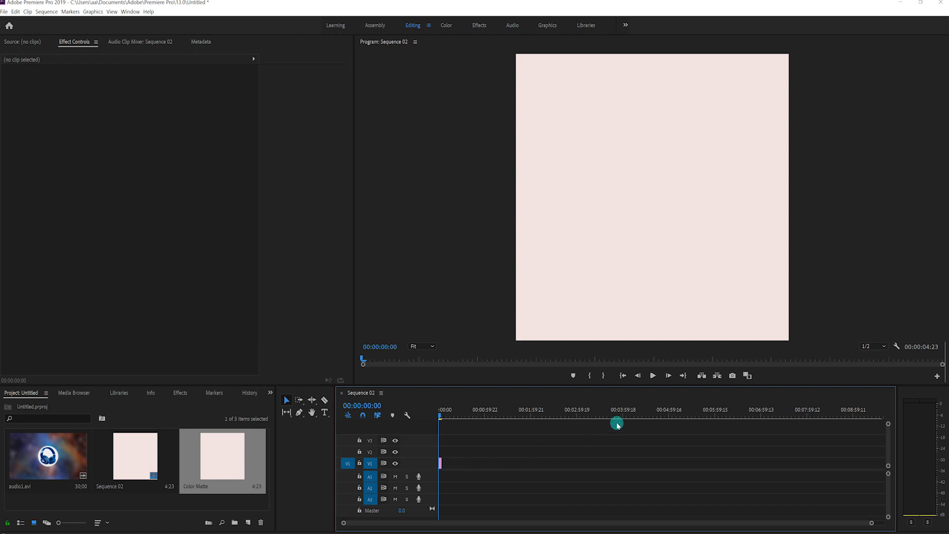
{"action": "left_click_drag", "start_coordinate": [443, 461], "coordinate": [678, 457]}
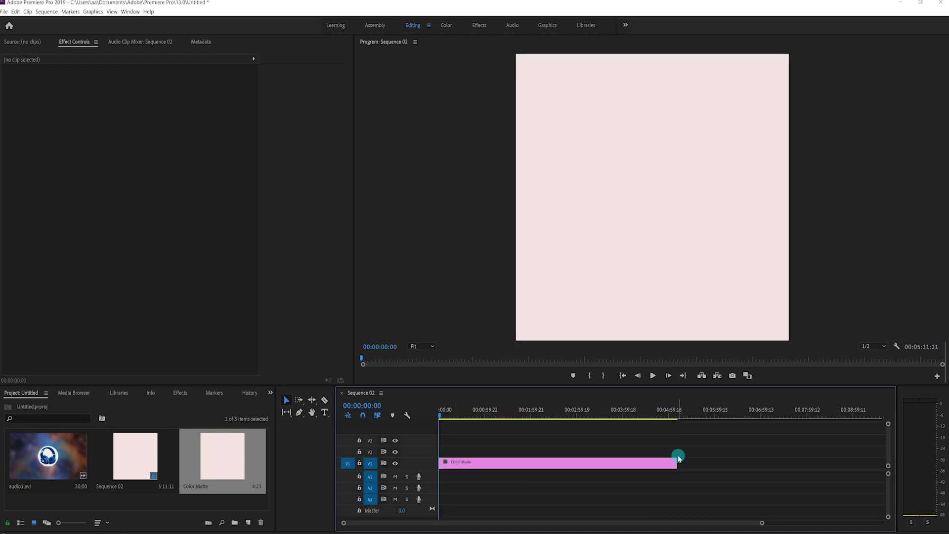
Place the audio1.avi clip at the start of track V2, above the color matte
{"action": "left_click", "coordinate": [82, 488]}
{"action": "left_click_drag", "start_coordinate": [79, 461], "coordinate": [440, 453]}
{"action": "left_click", "coordinate": [452, 453]}
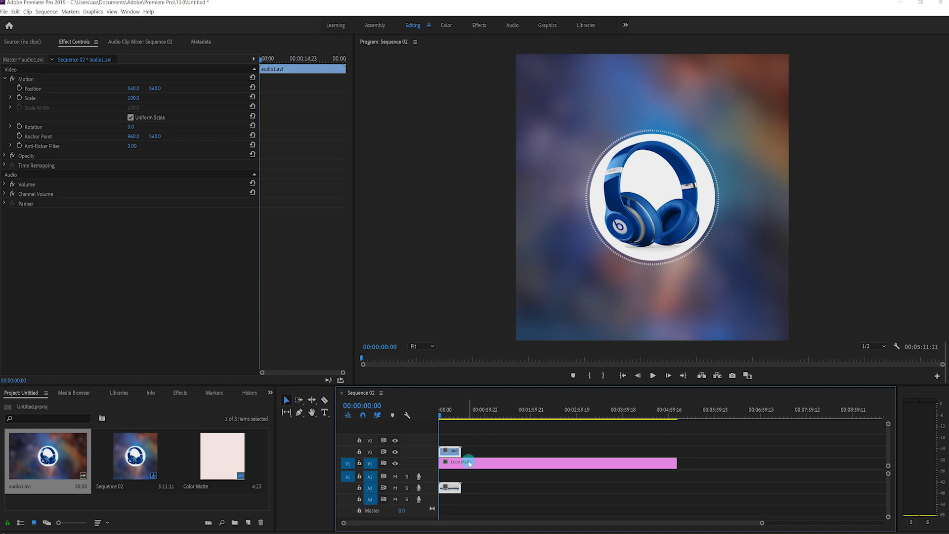
{"action": "left_click", "coordinate": [486, 450]}
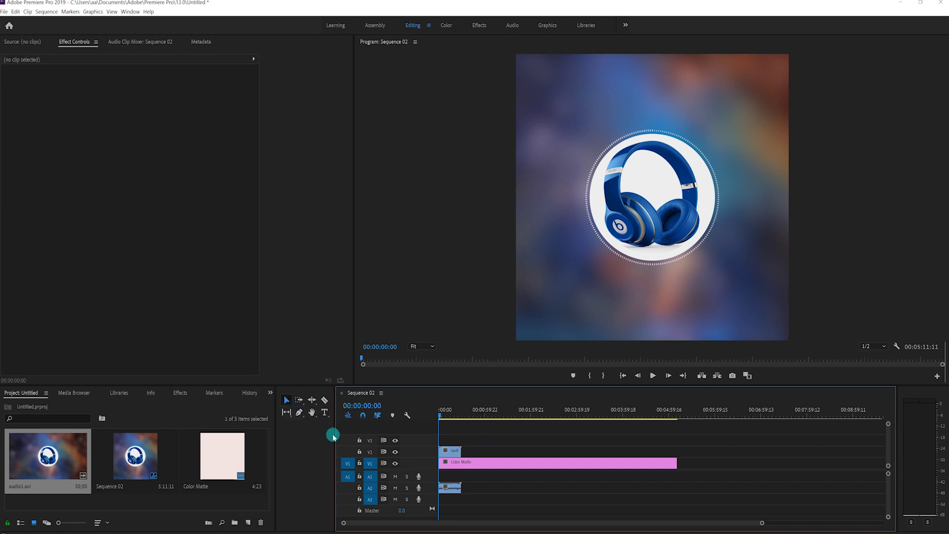
Draw a rectangle across the full width of the frame's lower edge, with its upper-left corner at about 1.7, 940.7
{"action": "left_click_drag", "start_coordinate": [334, 435], "coordinate": [318, 430]}
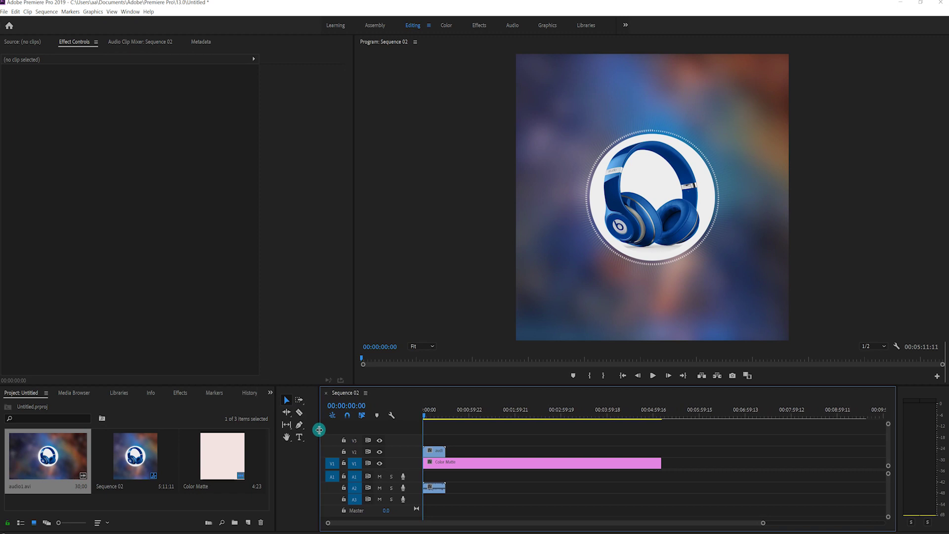
{"action": "left_click", "coordinate": [300, 426]}
{"action": "left_click_drag", "start_coordinate": [296, 426], "coordinate": [331, 436]}
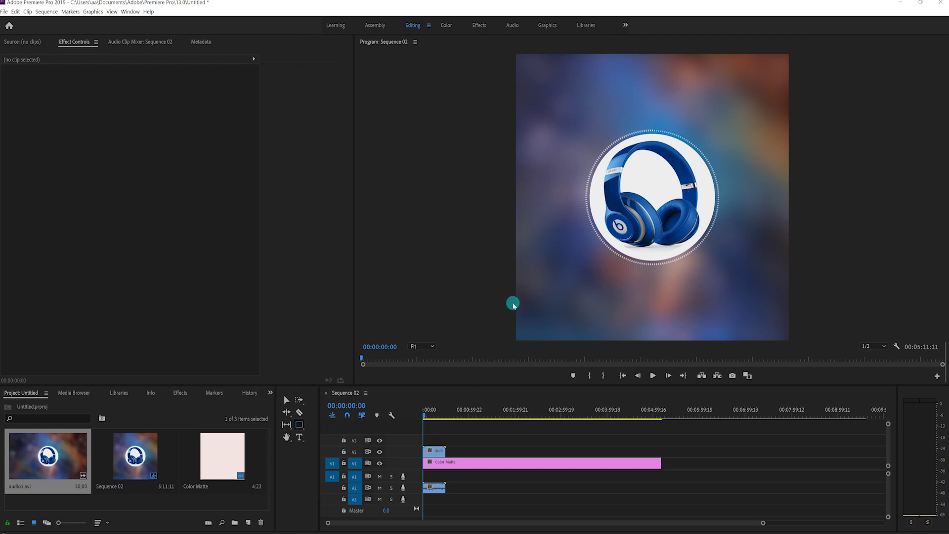
{"action": "mouse_move", "coordinate": [517, 303]}
{"action": "left_mouse_down"}
{"action": "mouse_move", "coordinate": [551, 339]}
{"action": "mouse_move", "coordinate": [642, 349]}
{"action": "mouse_move", "coordinate": [799, 341]}
{"action": "left_mouse_up"}
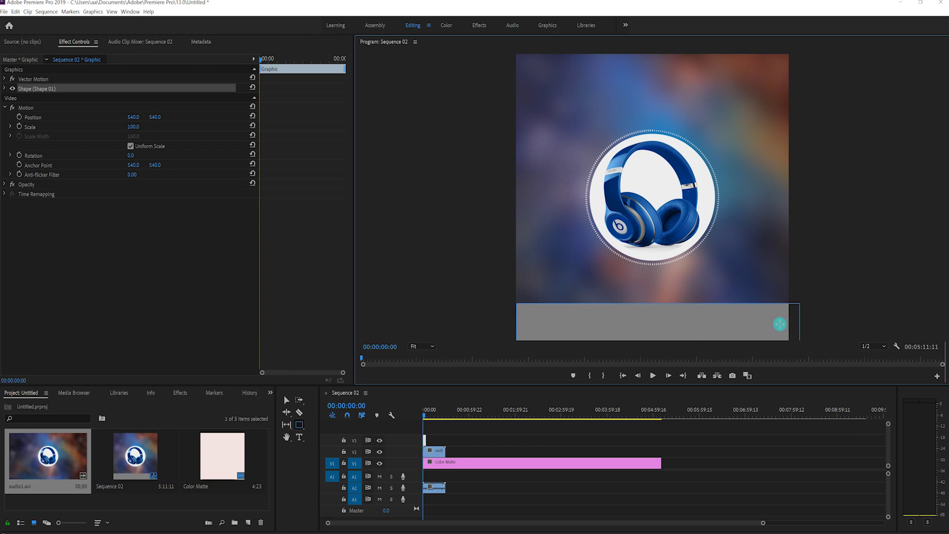
Change the rectangle's fill to the pale pink F2E2E2
{"action": "left_click", "coordinate": [6, 89]}
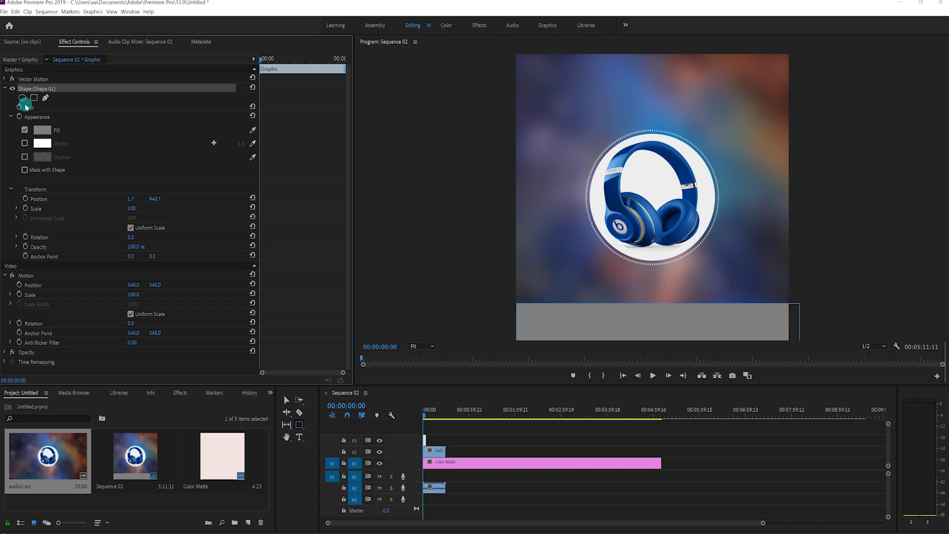
{"action": "left_click", "coordinate": [37, 130]}
{"action": "left_click", "coordinate": [430, 377]}
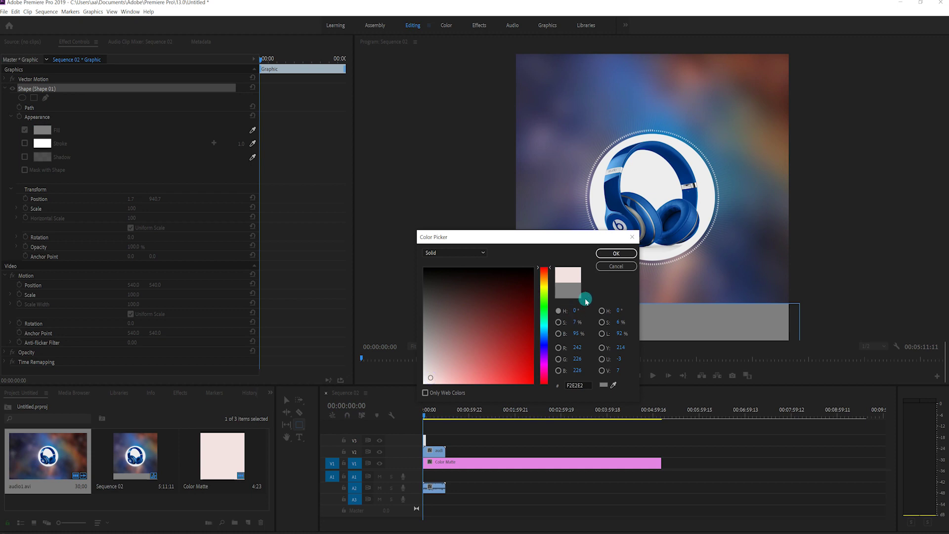
{"action": "left_click", "coordinate": [616, 253]}
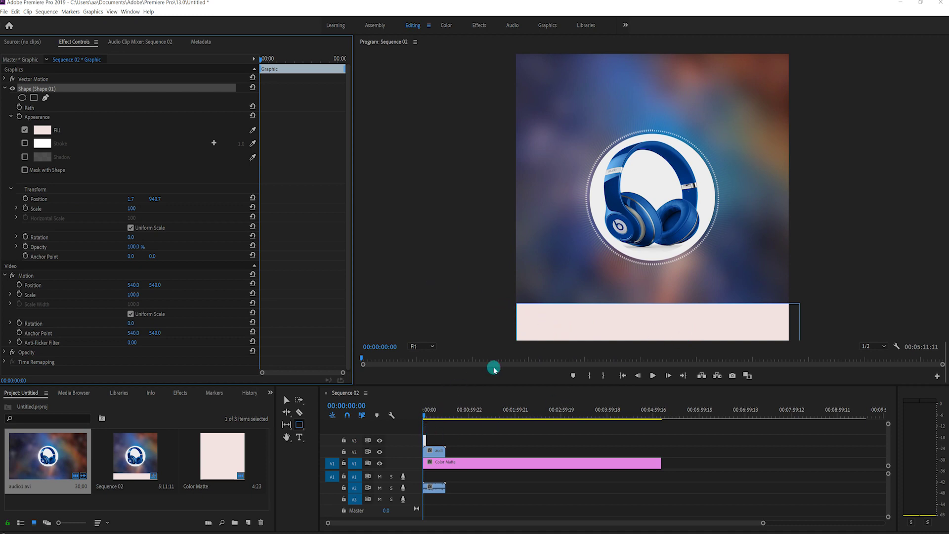
Extend the rectangle graphic clip on track V3 to the end of the color matte clip
{"action": "left_click", "coordinate": [287, 400]}
{"action": "left_click", "coordinate": [425, 438]}
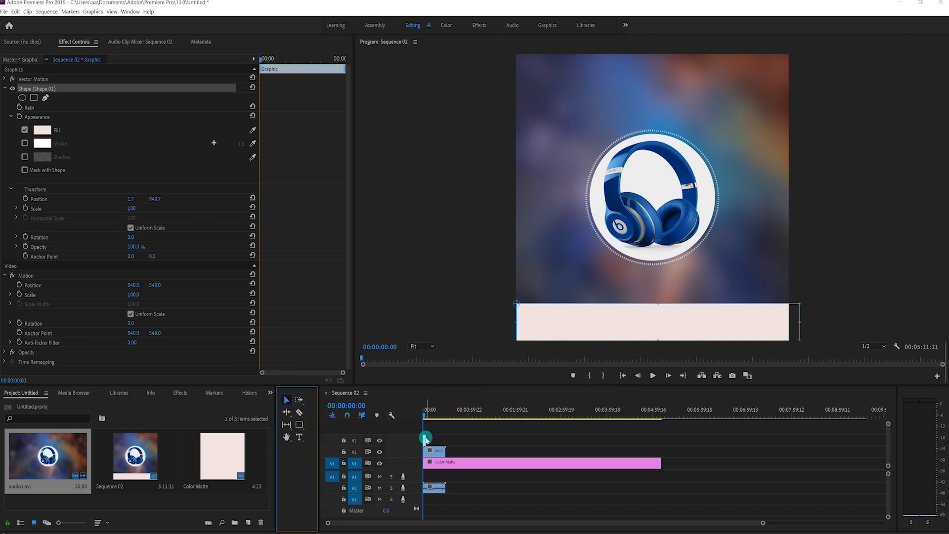
{"action": "left_click_drag", "start_coordinate": [428, 438], "coordinate": [662, 448]}
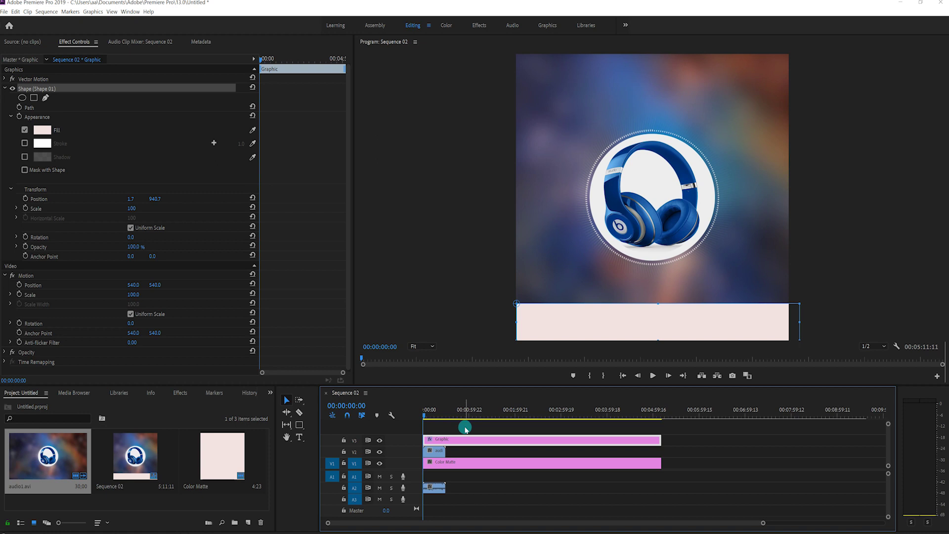
Duplicate the rectangle graphic onto track V4 and move the copy to the frame's upper edge, at position about -38.5, -3.5
{"action": "left_click_drag", "start_coordinate": [463, 440], "coordinate": [463, 432]}
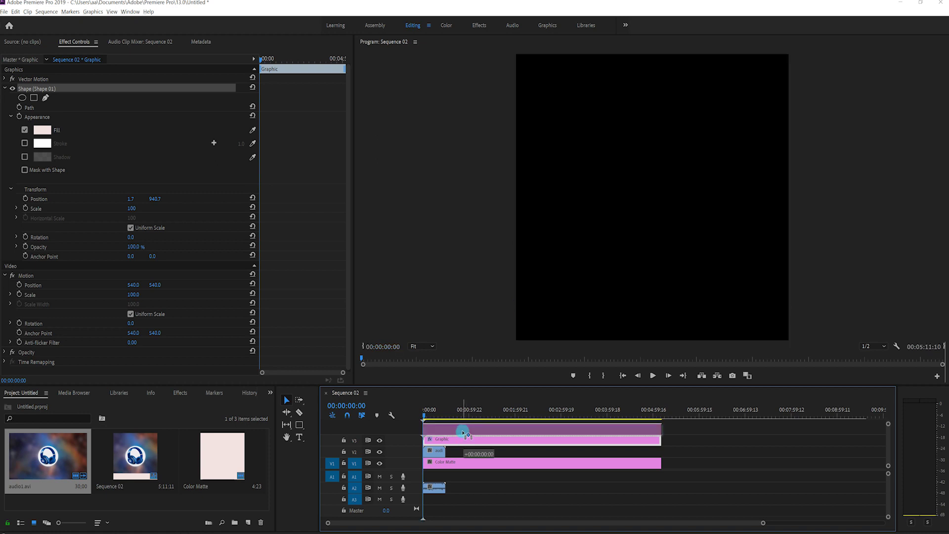
{"action": "left_click", "coordinate": [547, 317]}
{"action": "left_click_drag", "start_coordinate": [557, 323], "coordinate": [554, 69]}
{"action": "left_click", "coordinate": [475, 119]}
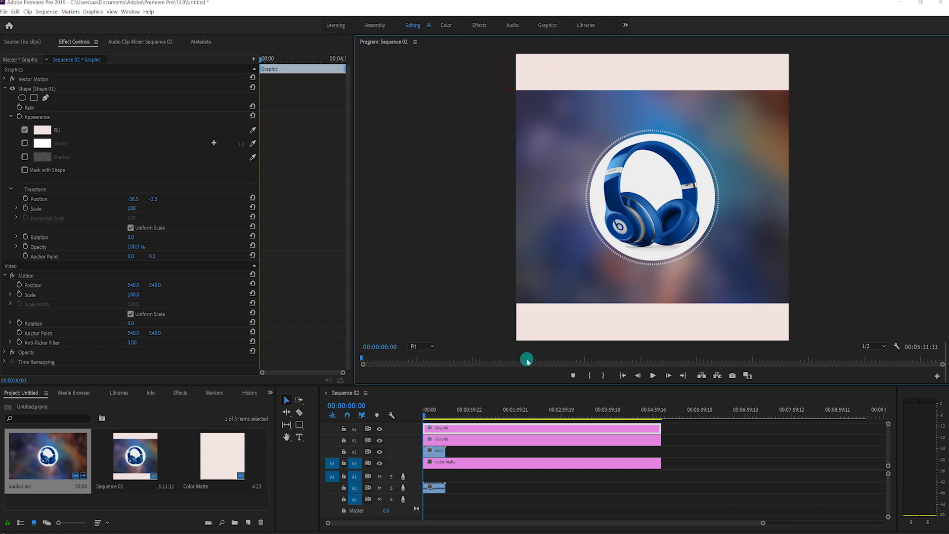
Delete both rectangle graphic clips from tracks V3 and V4
{"action": "left_click", "coordinate": [485, 439]}
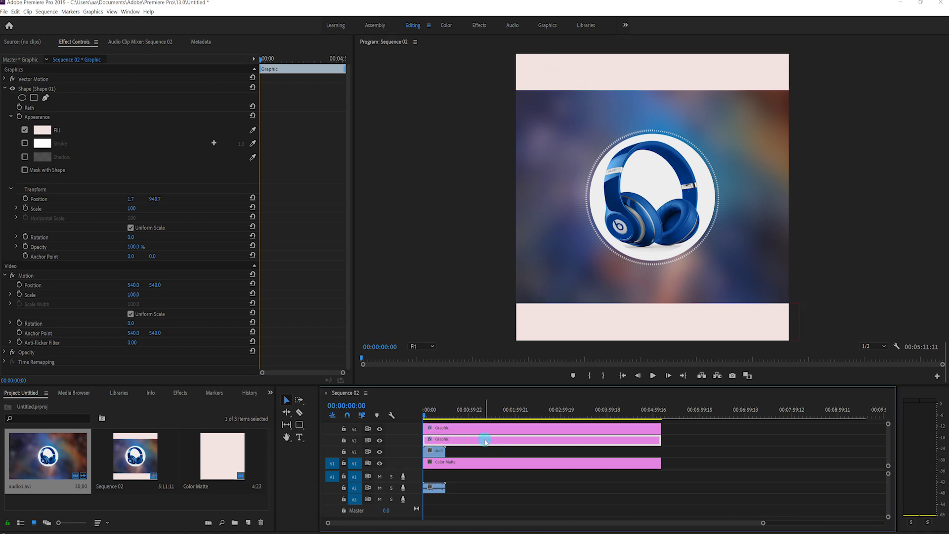
{"action": "key", "text": "Delete"}
{"action": "left_click", "coordinate": [476, 434]}
{"action": "key", "text": "Delete"}
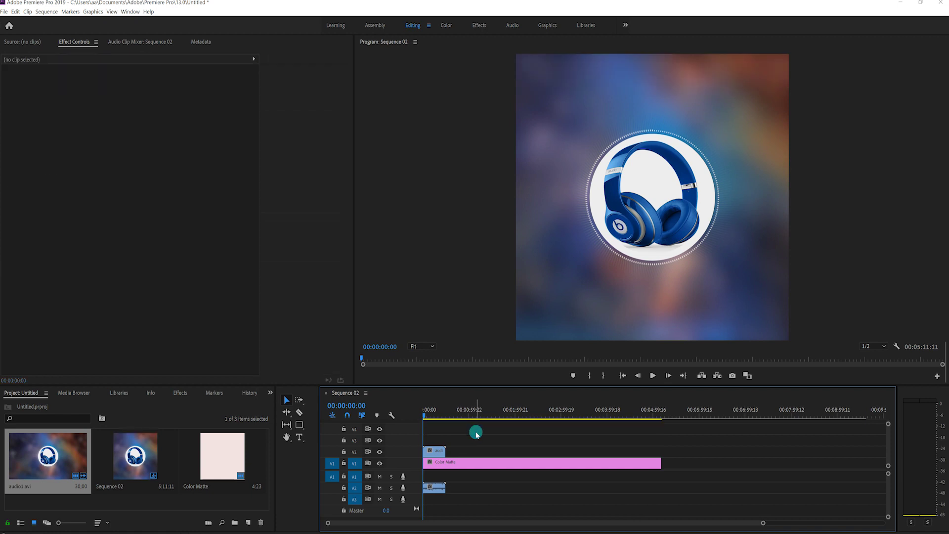
Turn off uniform scaling for the audio1.avi clip and set its scale height to 71 and scale width to 70
{"action": "left_click", "coordinate": [439, 454]}
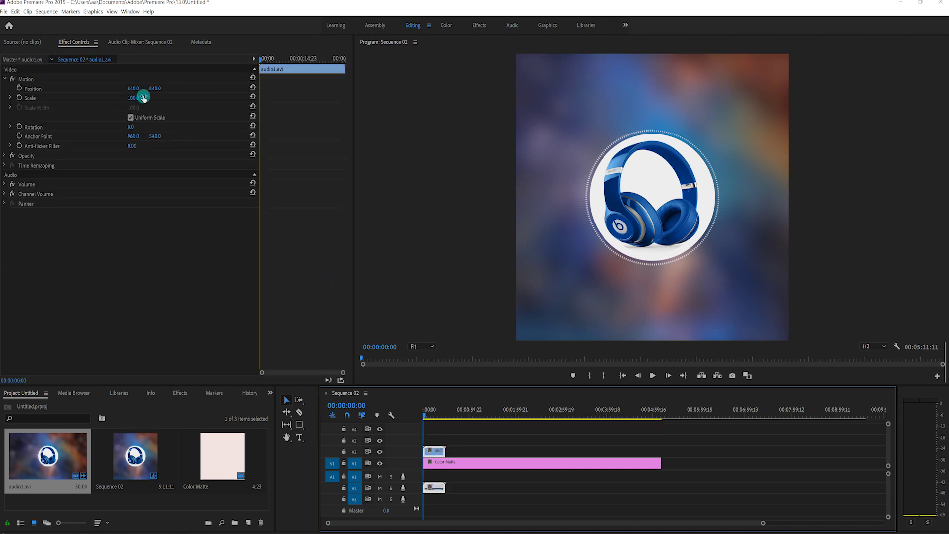
{"action": "left_click", "coordinate": [131, 118]}
{"action": "left_click", "coordinate": [130, 118]}
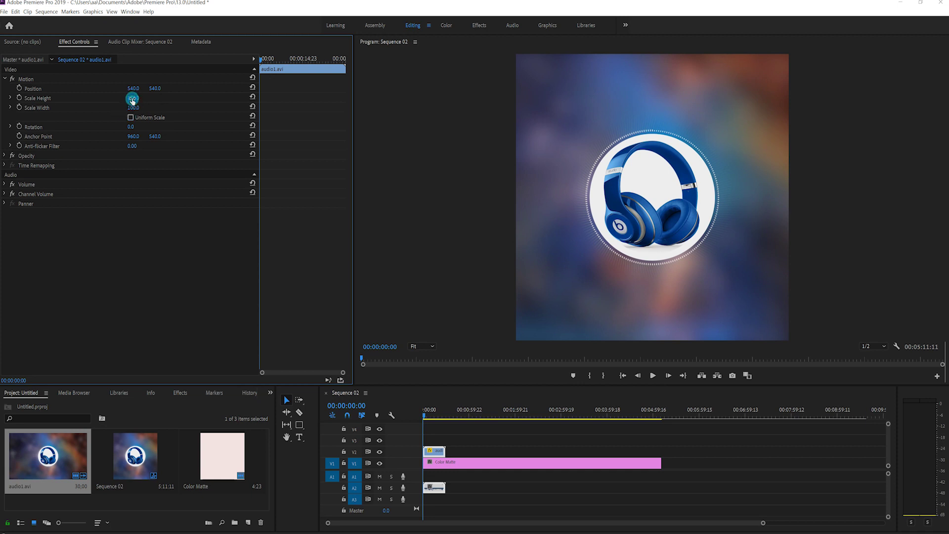
{"action": "left_click_drag", "start_coordinate": [133, 98], "coordinate": [118, 97]}
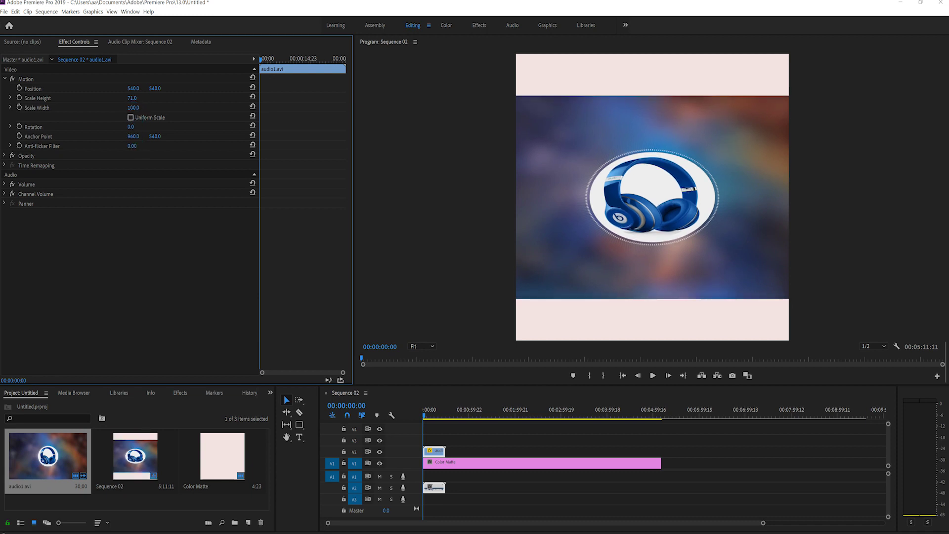
{"action": "left_click_drag", "start_coordinate": [133, 107], "coordinate": [126, 107]}
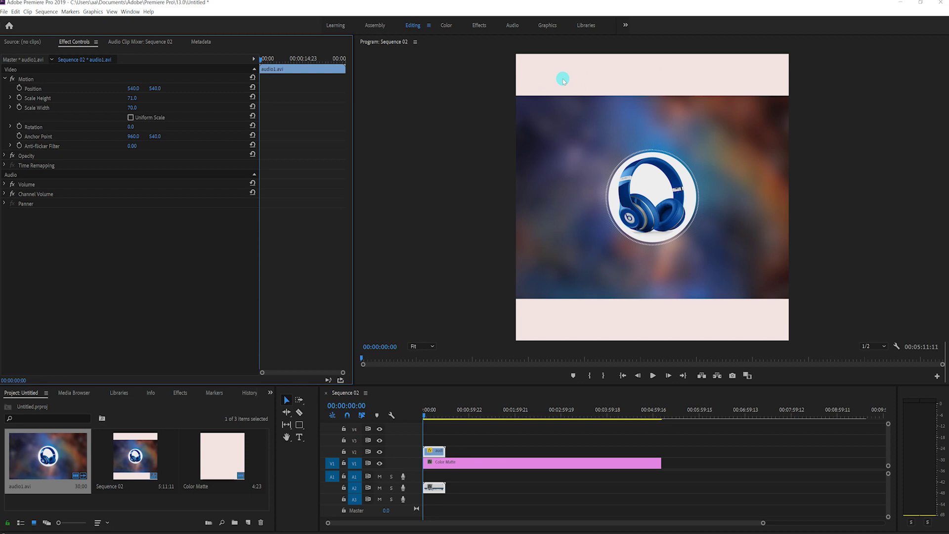
{"action": "left_click", "coordinate": [621, 77]}
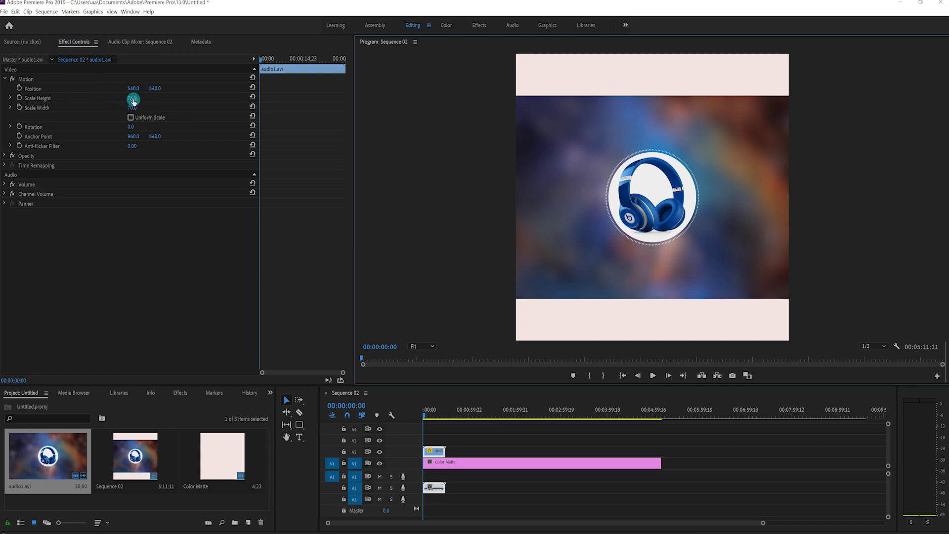
{"action": "left_click", "coordinate": [130, 117]}
{"action": "left_click", "coordinate": [131, 119]}
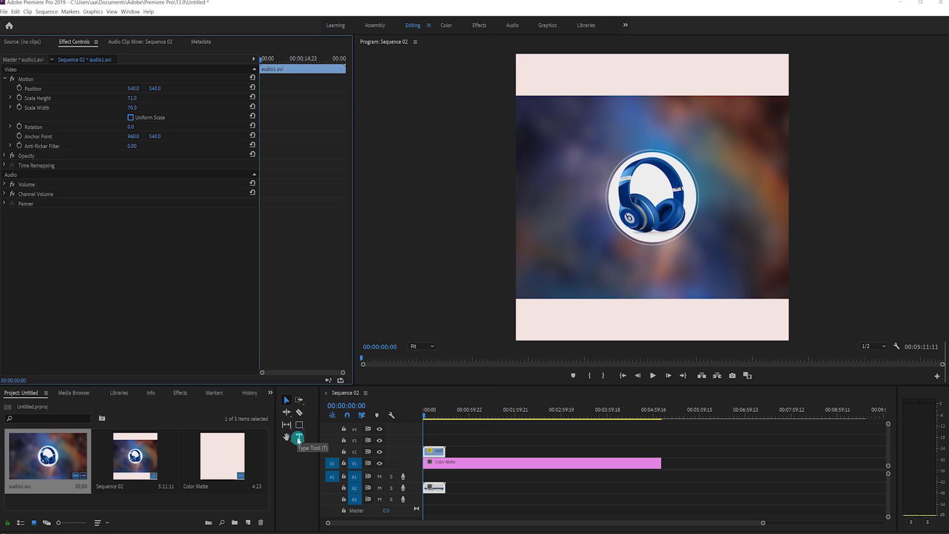
Add the text HELLO in the pale band above the visualizer and center it there, at position about 383.6, 113.7
{"action": "left_click", "coordinate": [299, 438]}
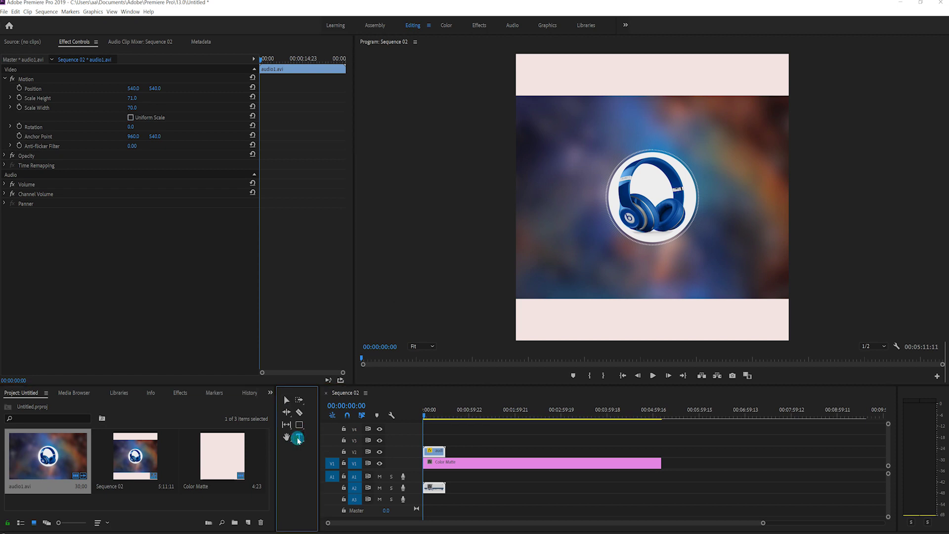
{"action": "left_click", "coordinate": [596, 74]}
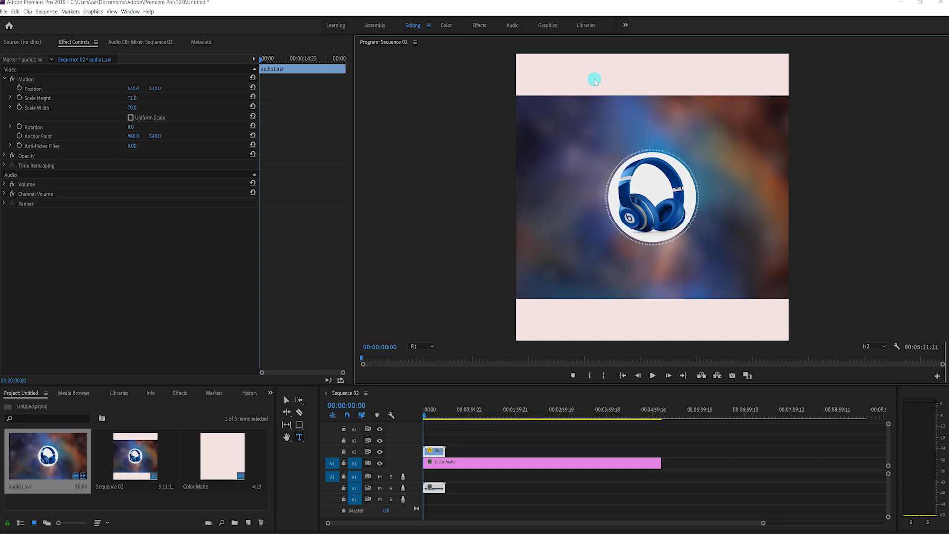
{"action": "left_click", "coordinate": [597, 72]}
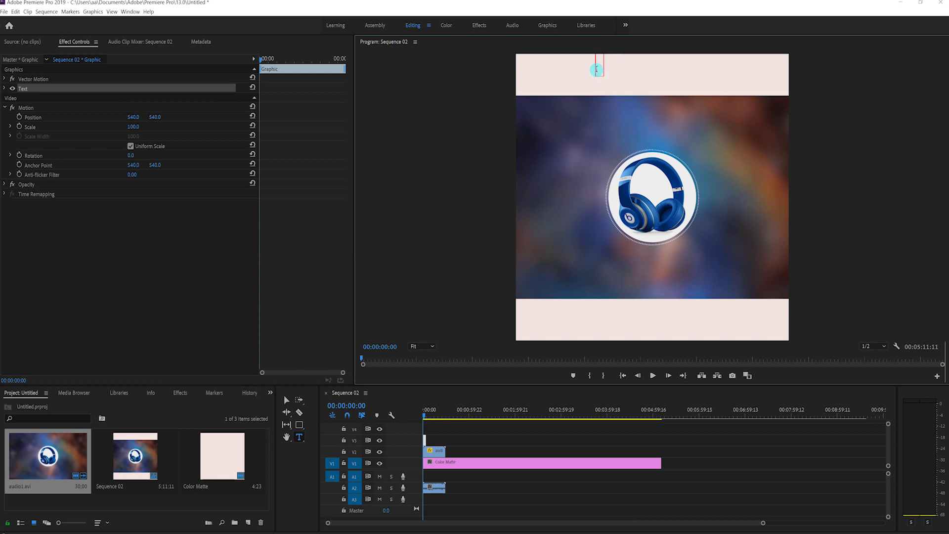
{"action": "type", "text": "HELLO"}
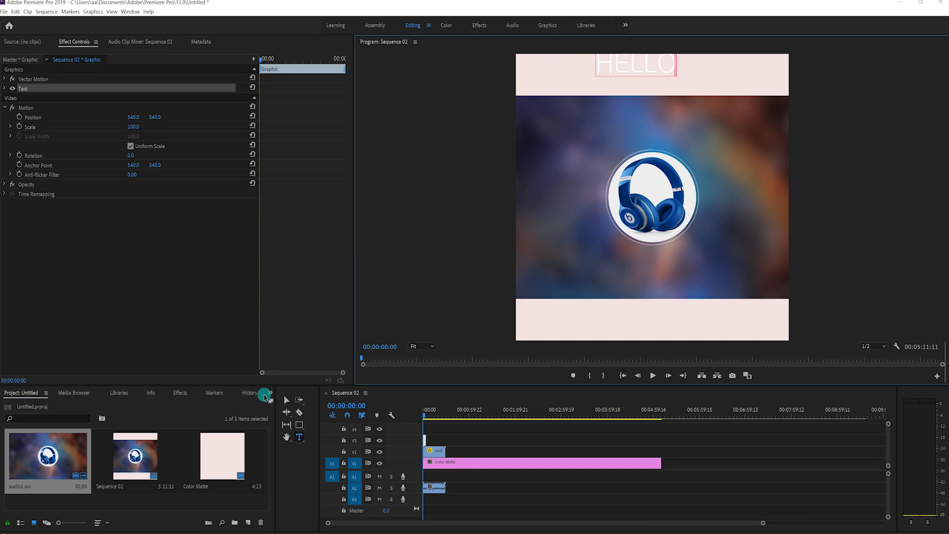
{"action": "left_click", "coordinate": [286, 400]}
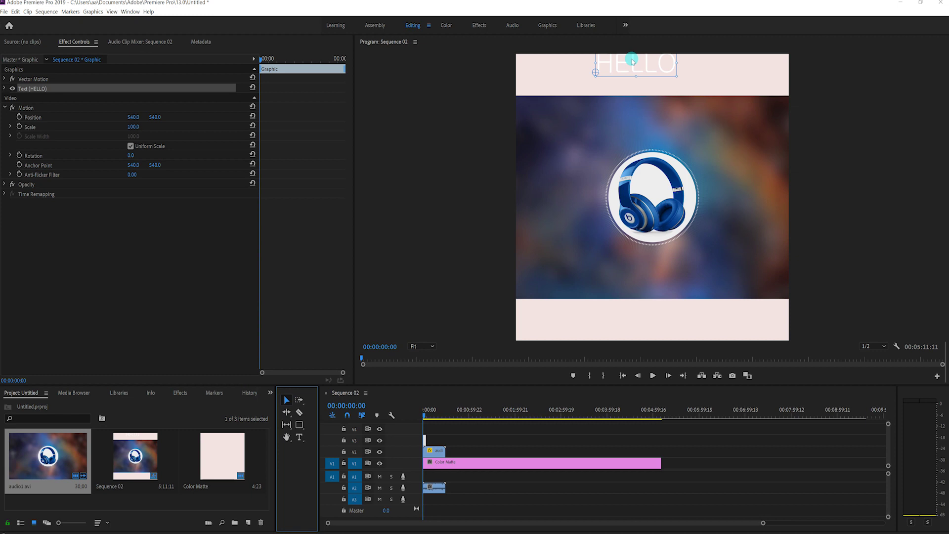
{"action": "left_click_drag", "start_coordinate": [636, 64], "coordinate": [653, 75]}
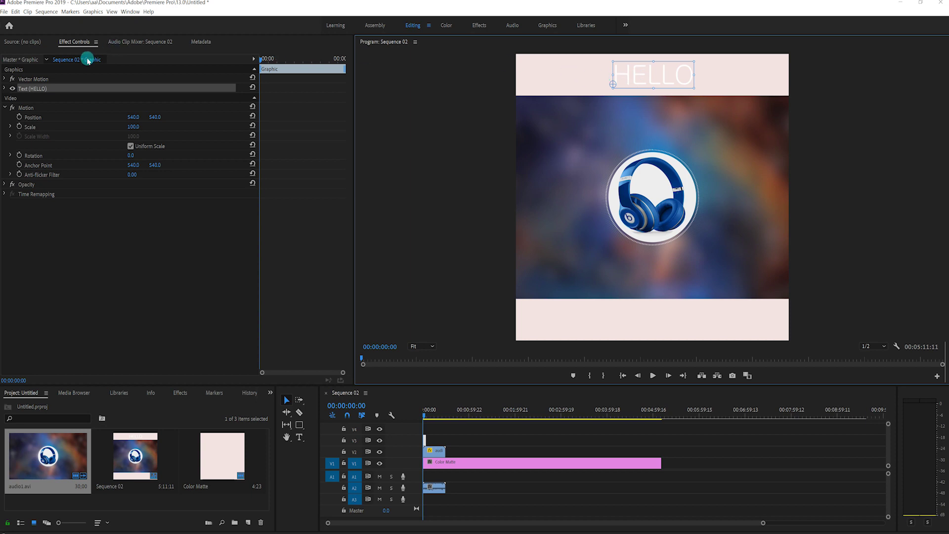
Change the HELLO text's fill to the near-black 0C0A0A and deselect the text
{"action": "left_click", "coordinate": [80, 43]}
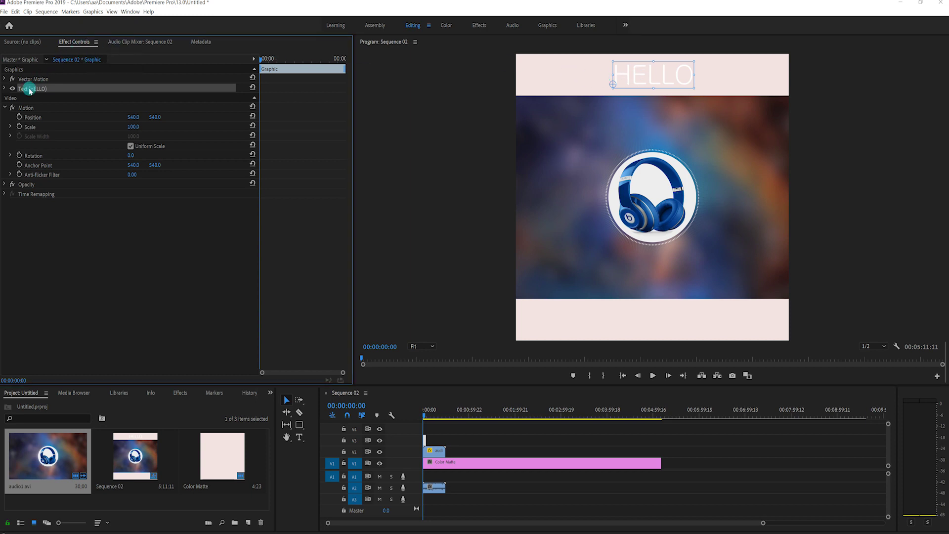
{"action": "left_click", "coordinate": [5, 89]}
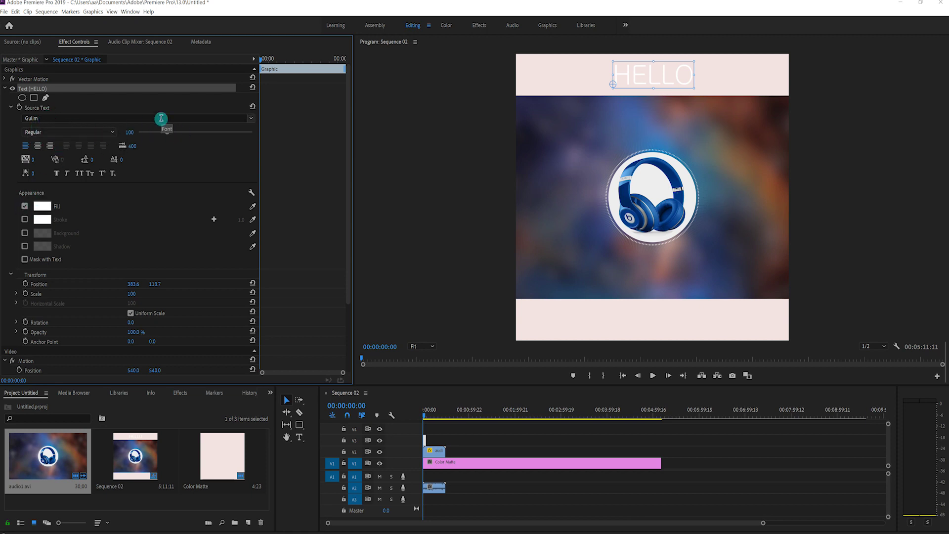
{"action": "left_click", "coordinate": [38, 207]}
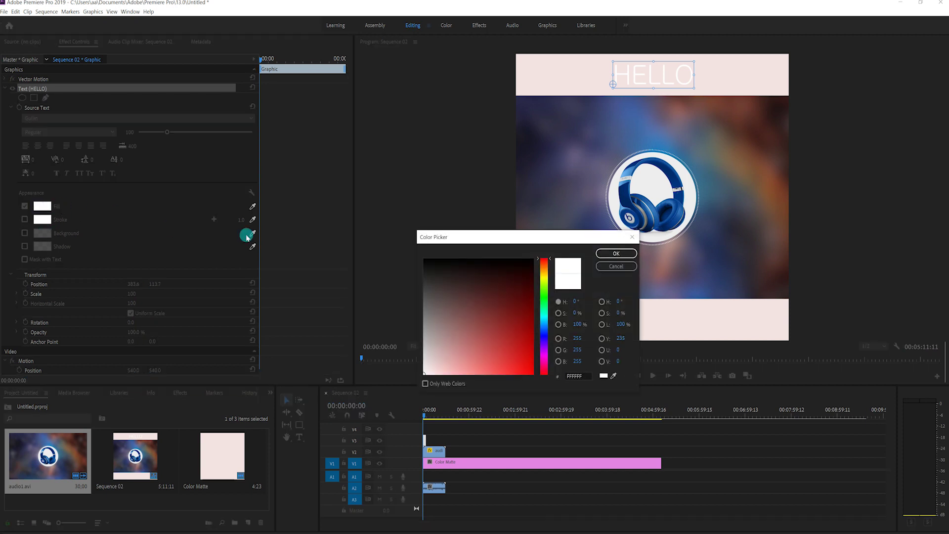
{"action": "left_click", "coordinate": [438, 263]}
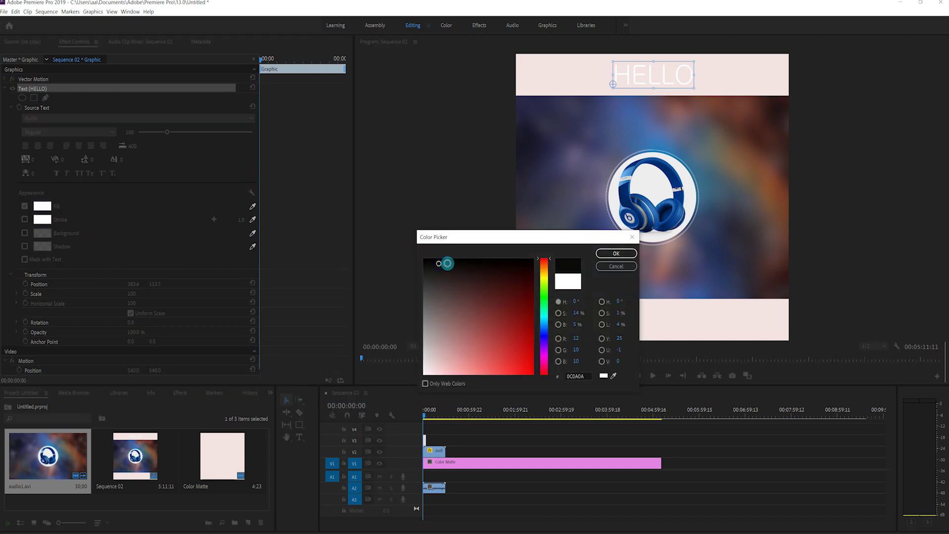
{"action": "left_click", "coordinate": [612, 254]}
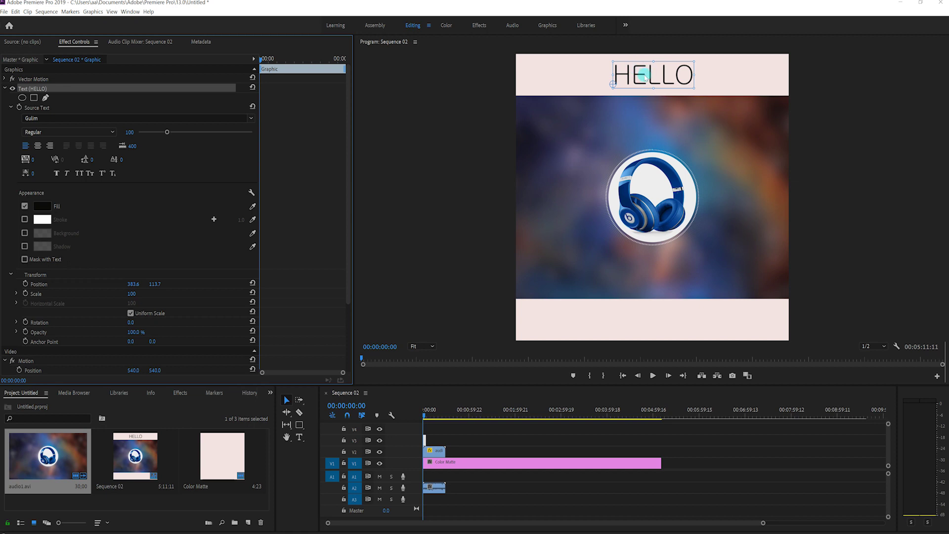
{"action": "left_click", "coordinate": [455, 202]}
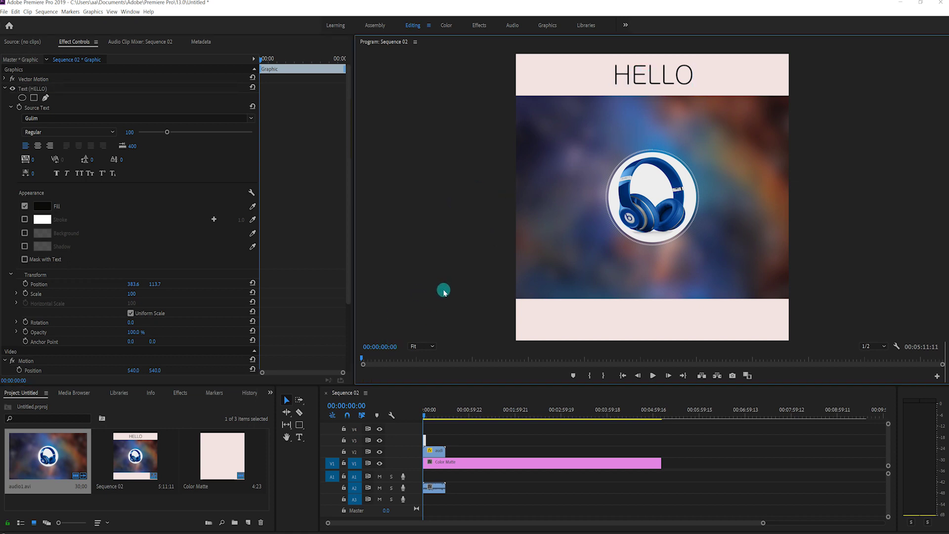